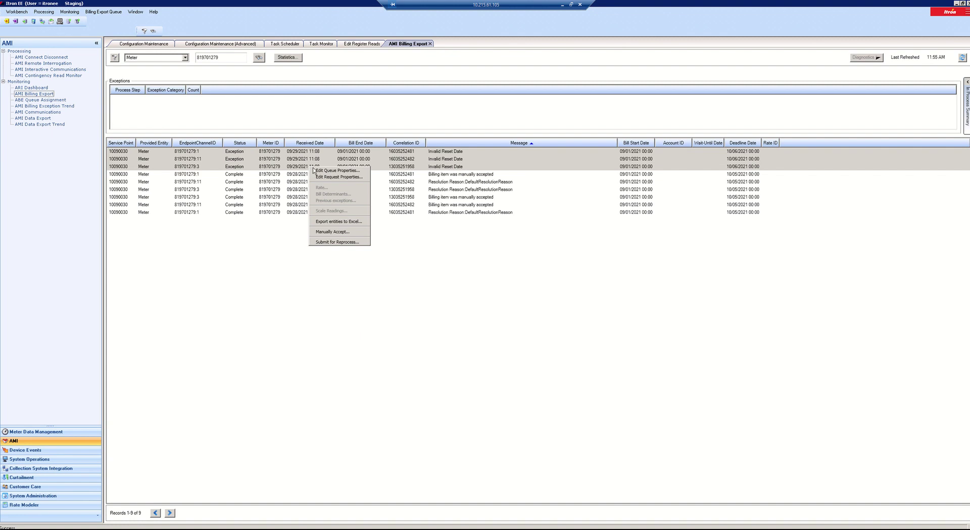
Manually accept the three selected Invalid Reset Date exceptions, with DefaultResolutionReason as the resolution reason
click(344, 231)
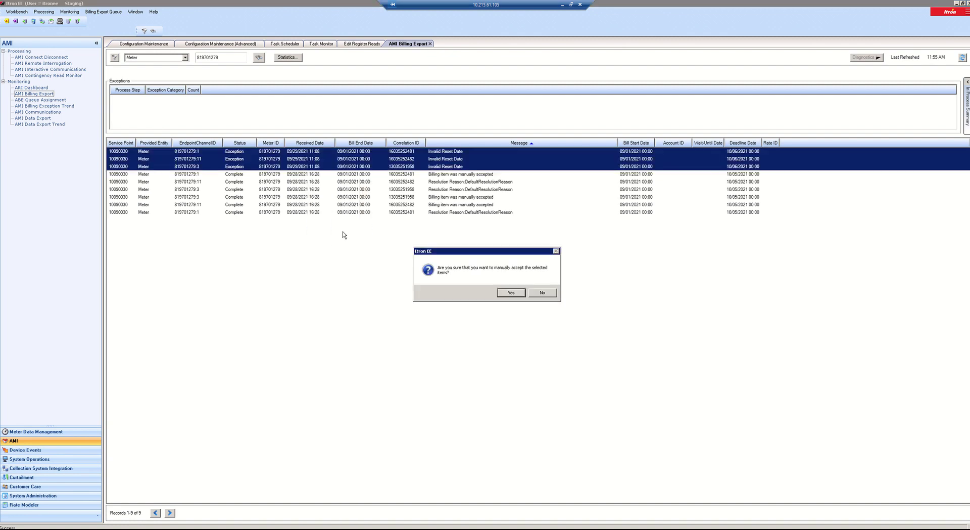
click(511, 292)
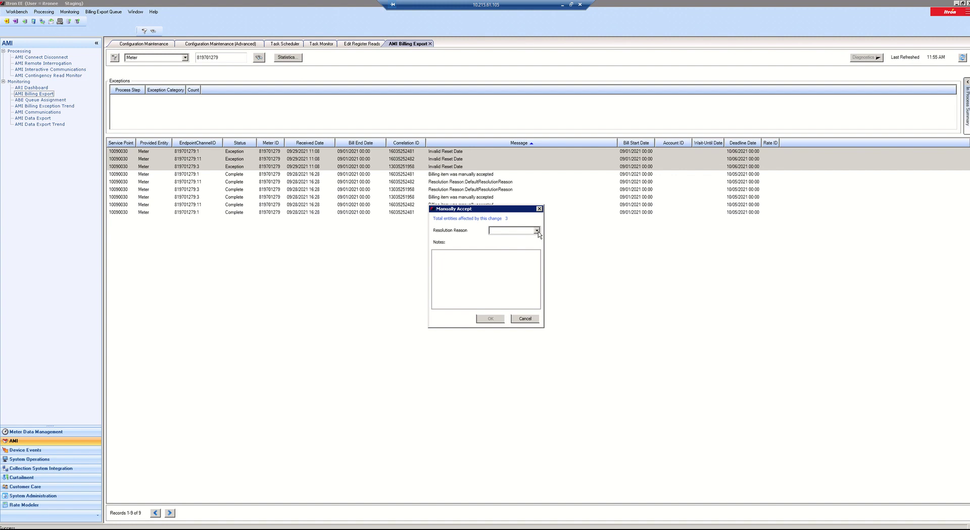
click(537, 231)
click(525, 238)
click(455, 264)
click(491, 318)
click(533, 293)
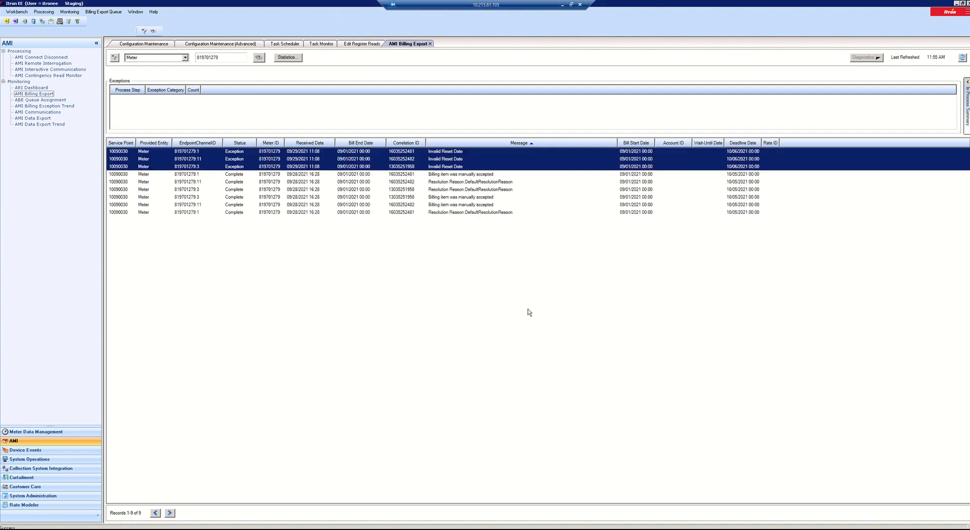
Reload the meter's billing items, refresh the billing export queue and check the Export states in the process summary
click(259, 58)
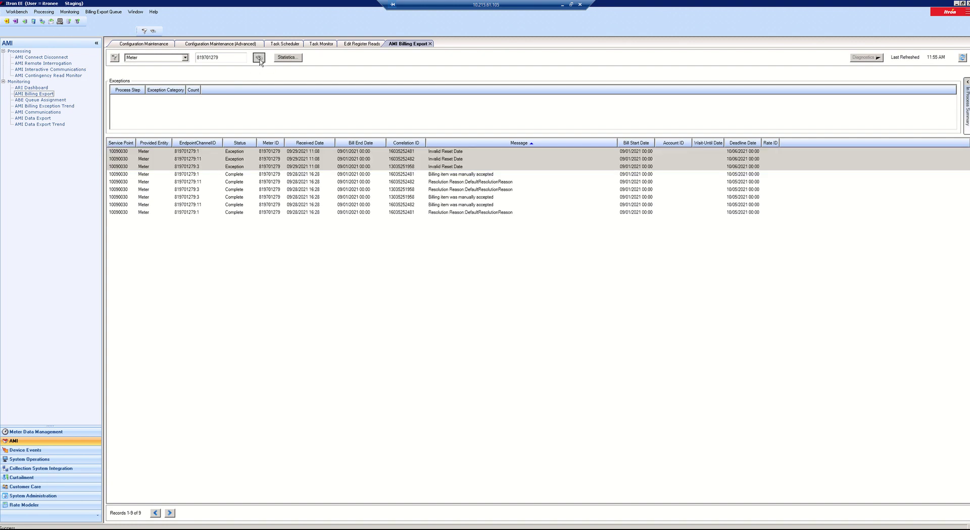
click(258, 57)
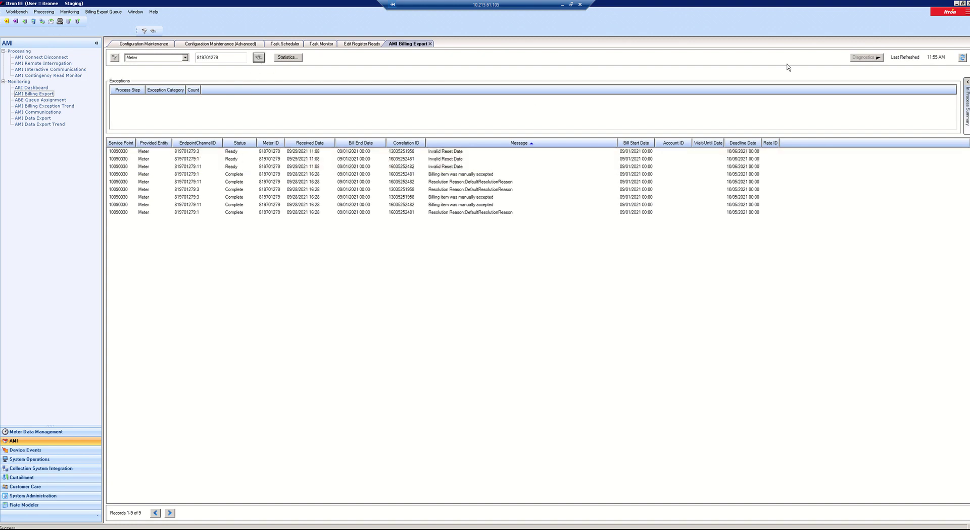
click(963, 57)
mouse_move(962, 88)
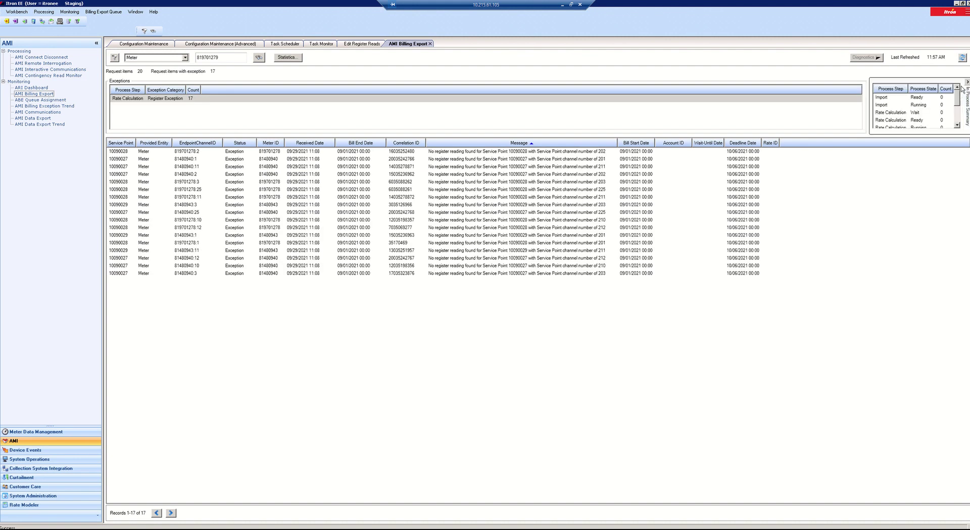
click(957, 122)
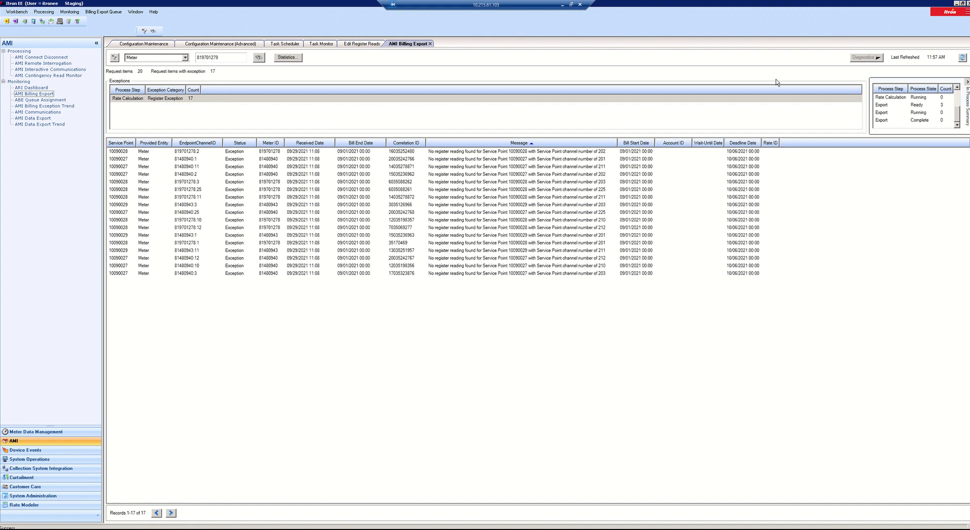
Run an AMI Billing Export Task Adapter task from the Task Scheduler with the BCRM export template
click(284, 43)
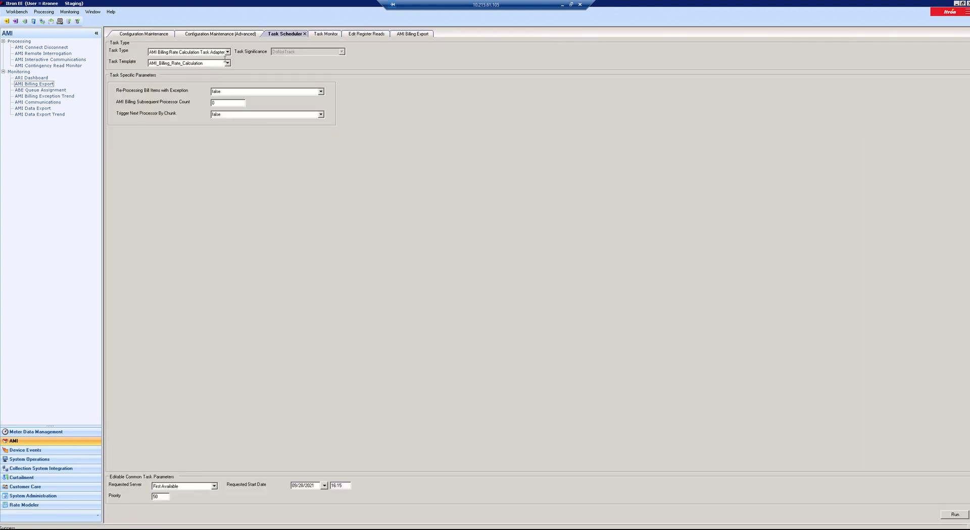
click(228, 52)
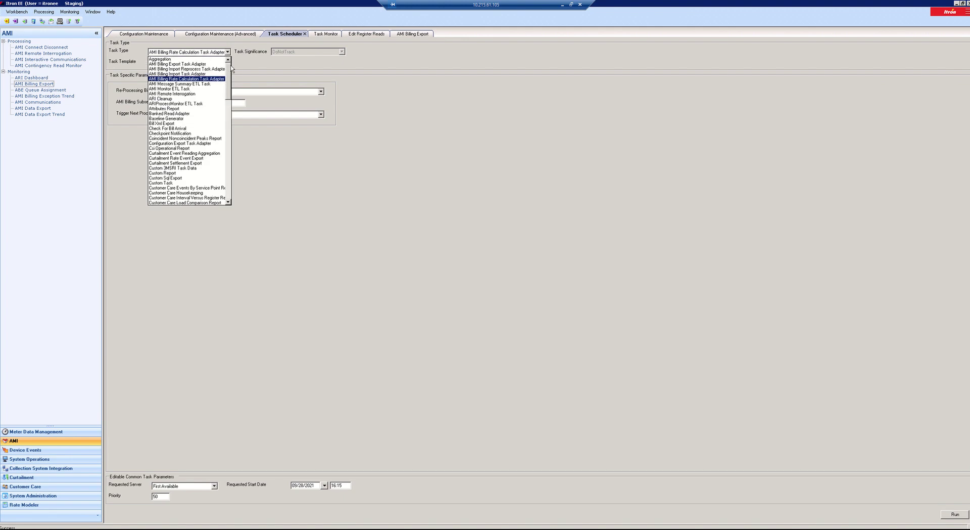
scroll(228, 69, up, 2)
click(187, 66)
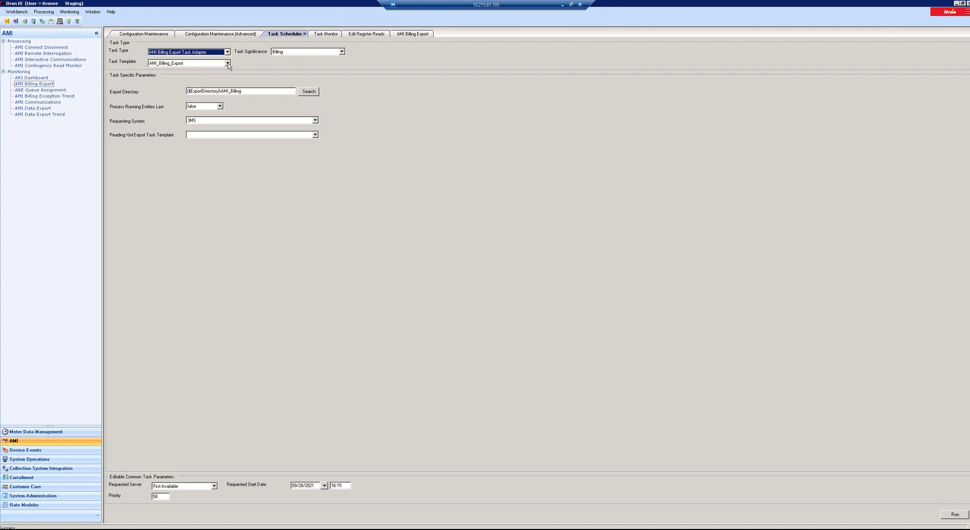
click(228, 63)
click(177, 76)
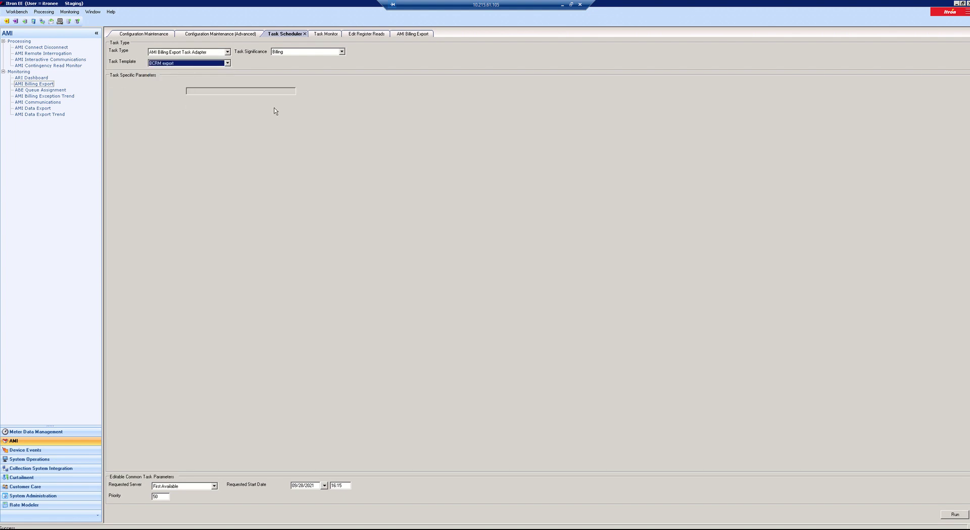
click(954, 514)
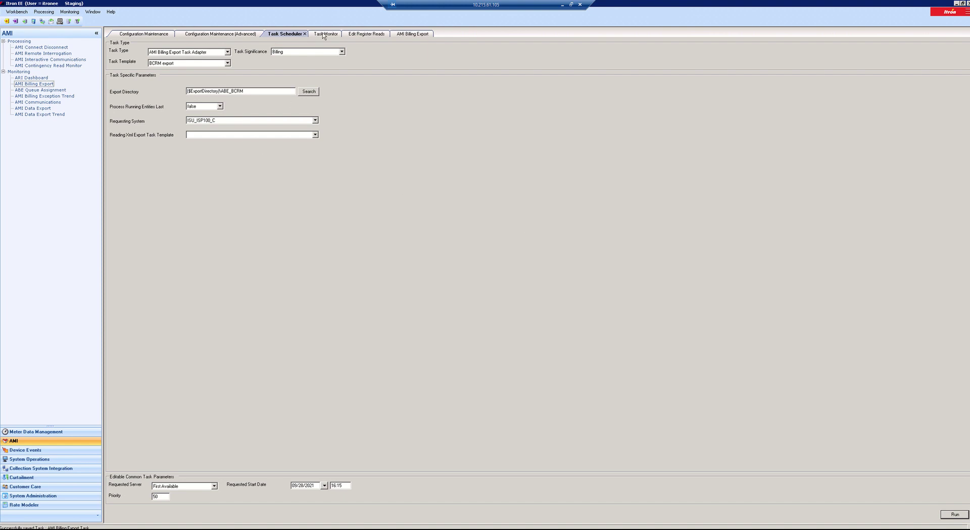
key(alt+Tab)
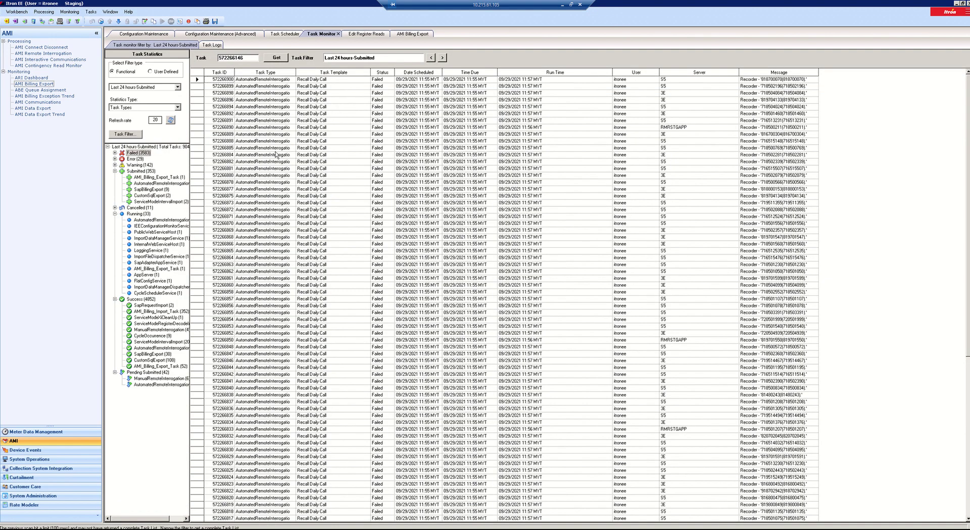
click(157, 177)
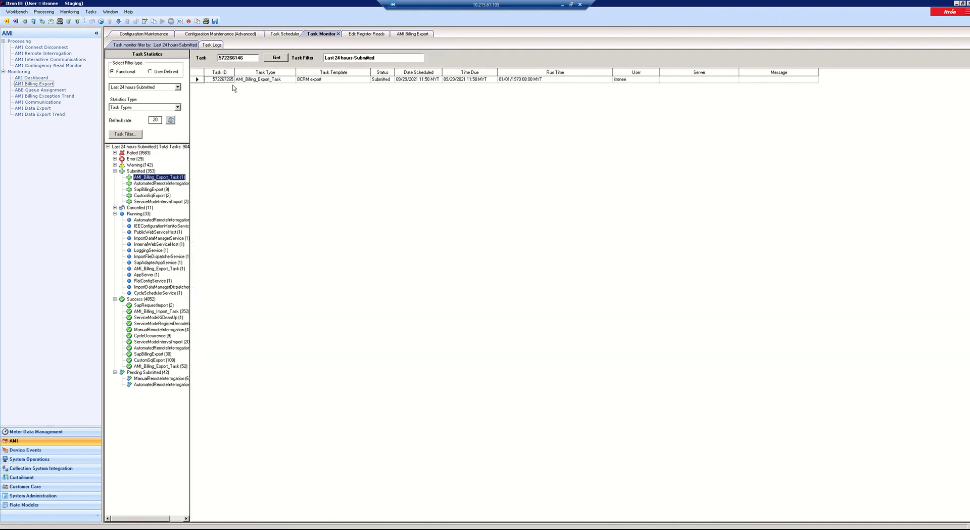
double_click(251, 58)
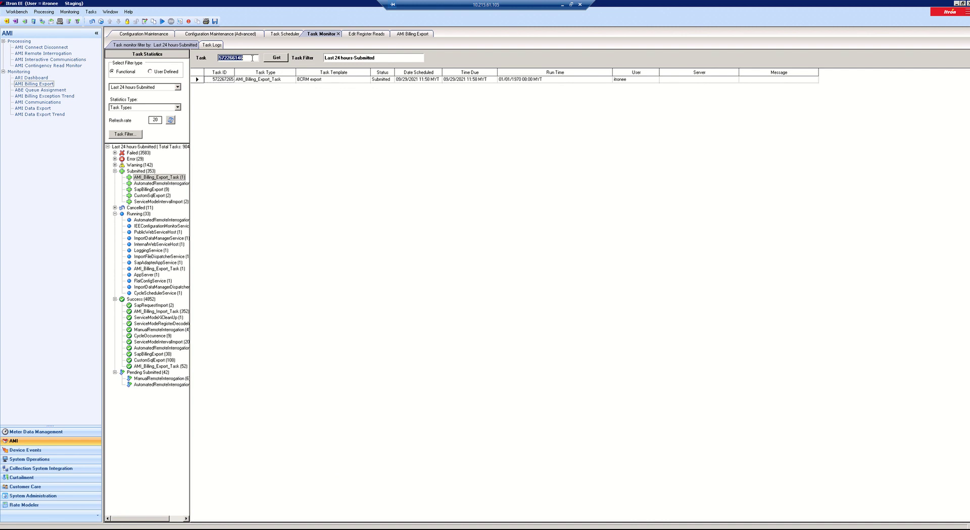
click(252, 58)
click(277, 57)
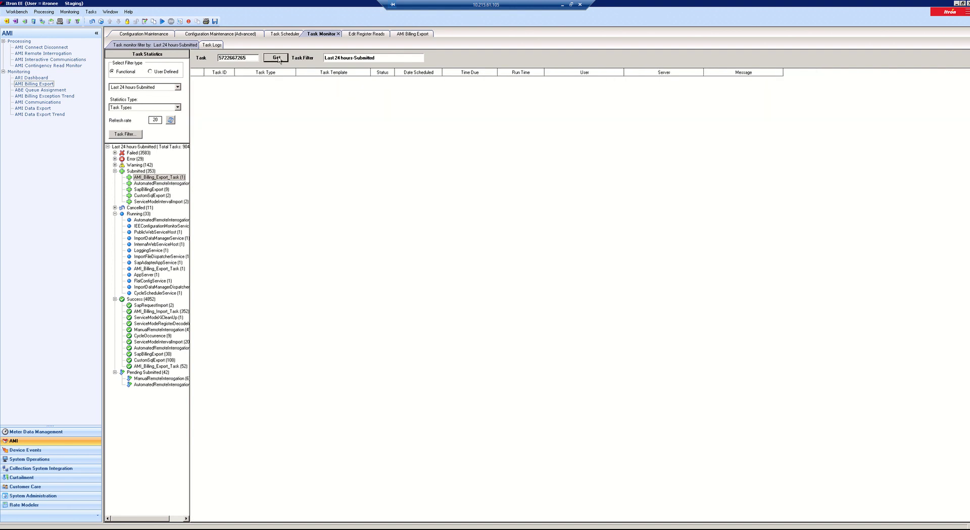
click(276, 58)
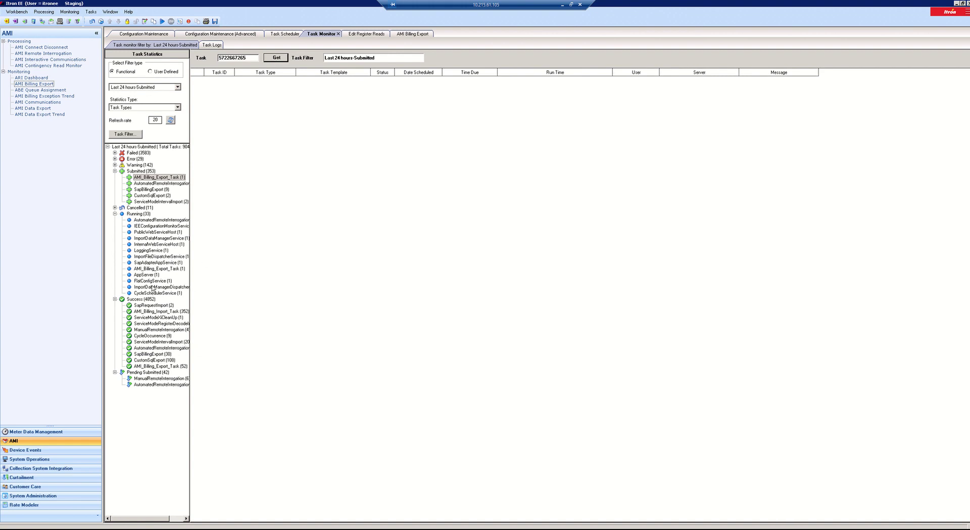
Refresh the task statistics and check the successful and running AMI_Billing_Export_Task entries
click(171, 121)
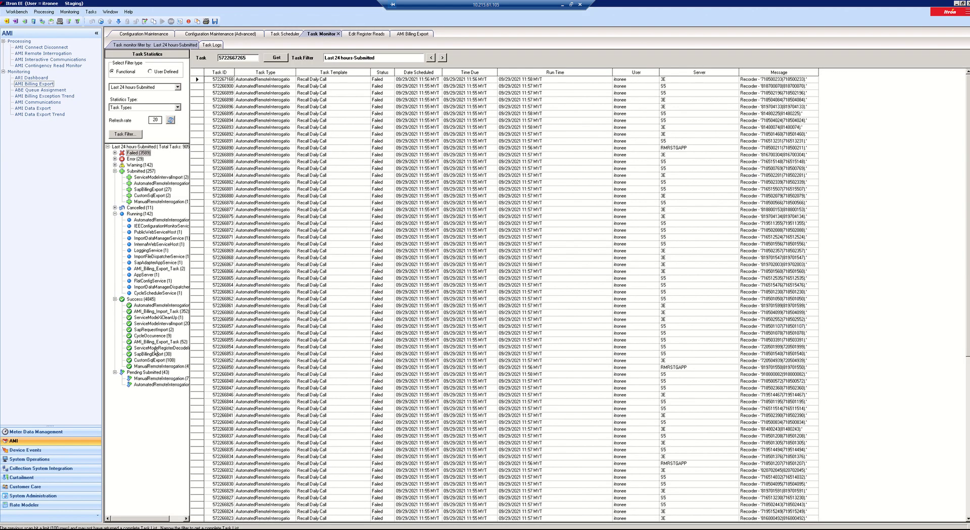
click(157, 342)
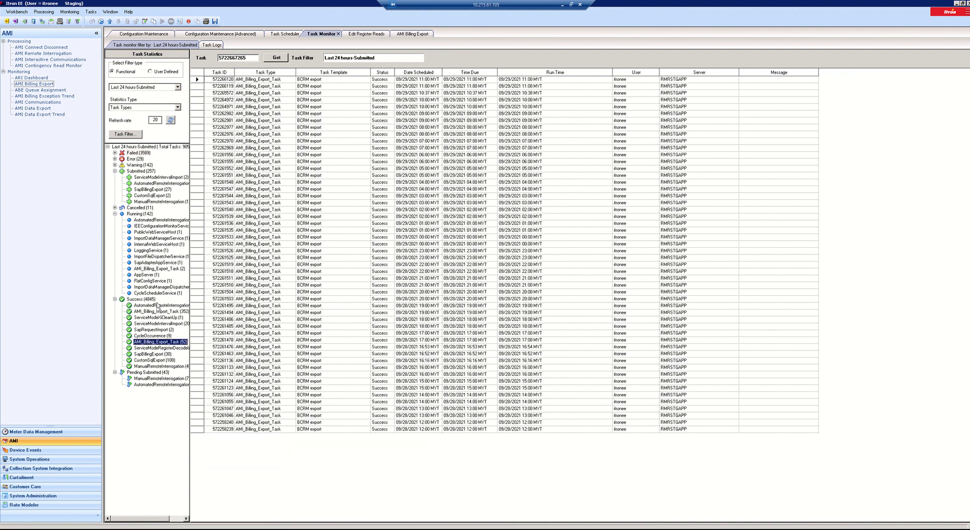
click(153, 270)
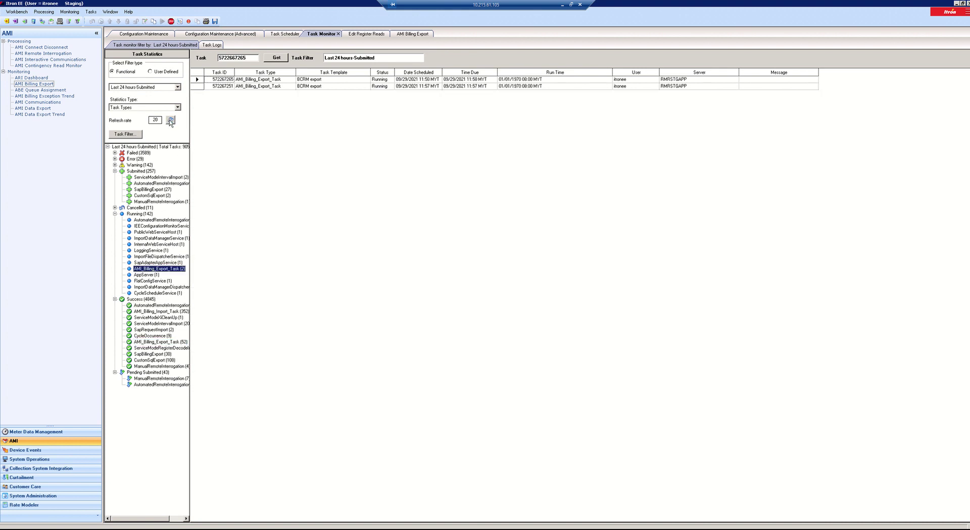
click(170, 121)
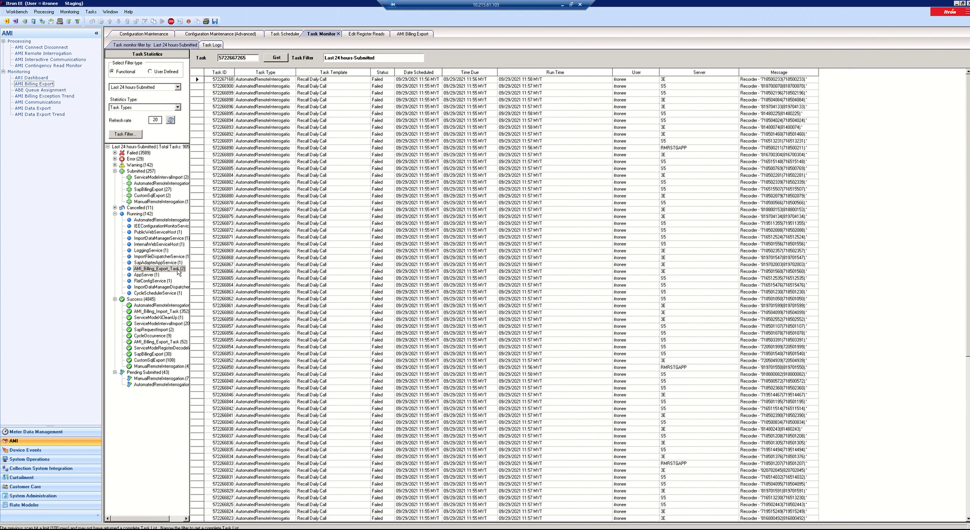
click(177, 269)
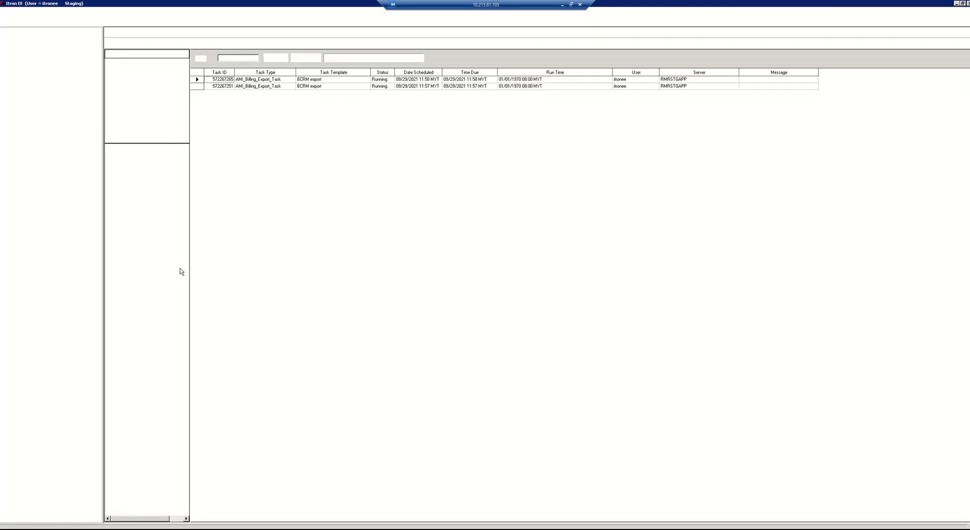
Correct the task ID in the Task Monitor and look up the submitted BCRM export task
double_click(235, 58)
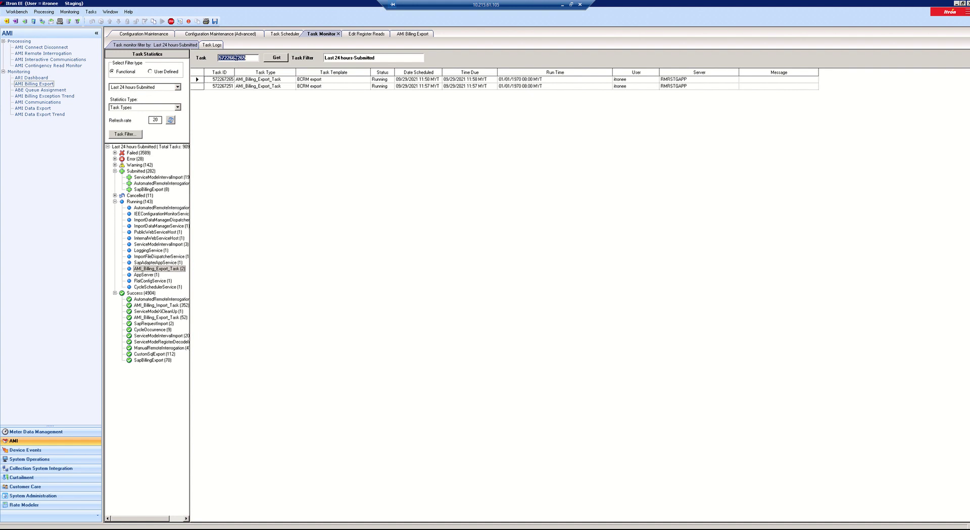
click(234, 58)
key(BackSpace)
click(277, 59)
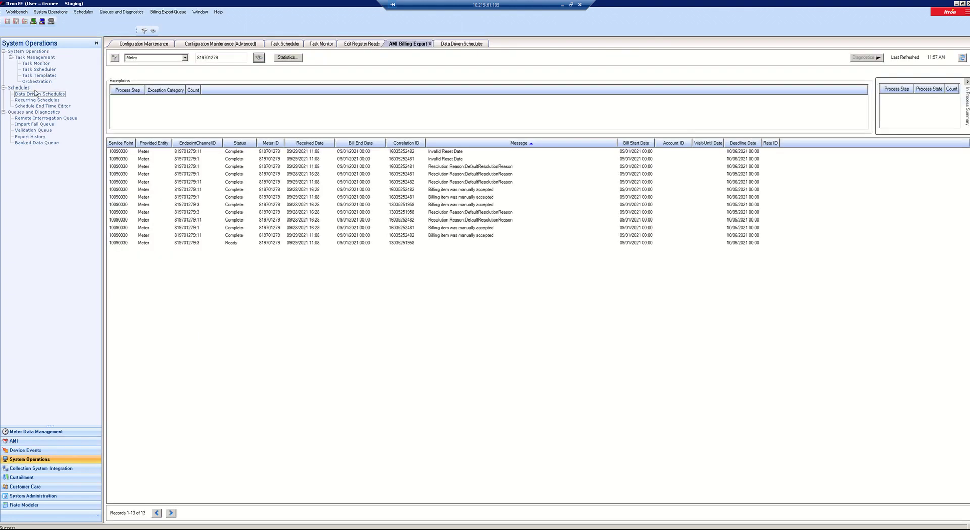
Reload the meter's items in AMI Billing Export sorted by Received Date, and recheck the Export states in the refreshed process summary
click(260, 59)
click(443, 146)
click(444, 144)
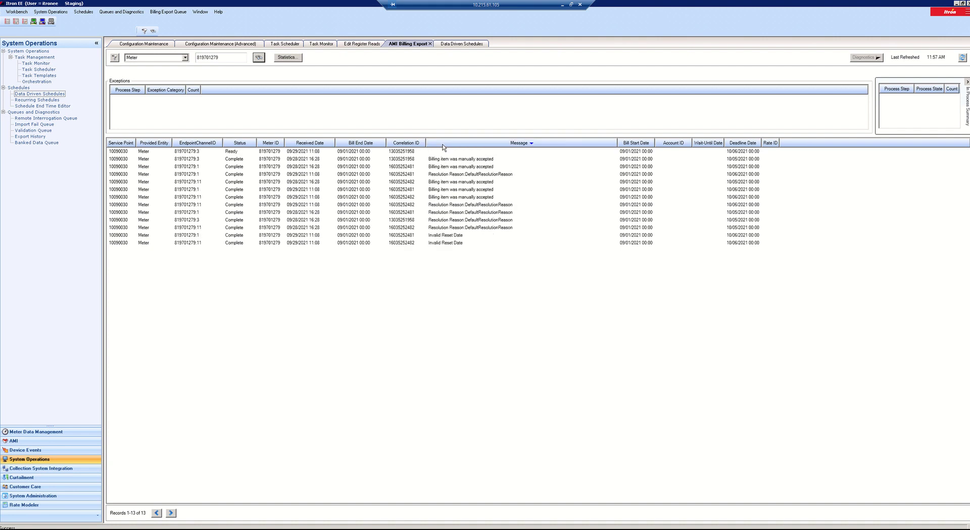
click(318, 145)
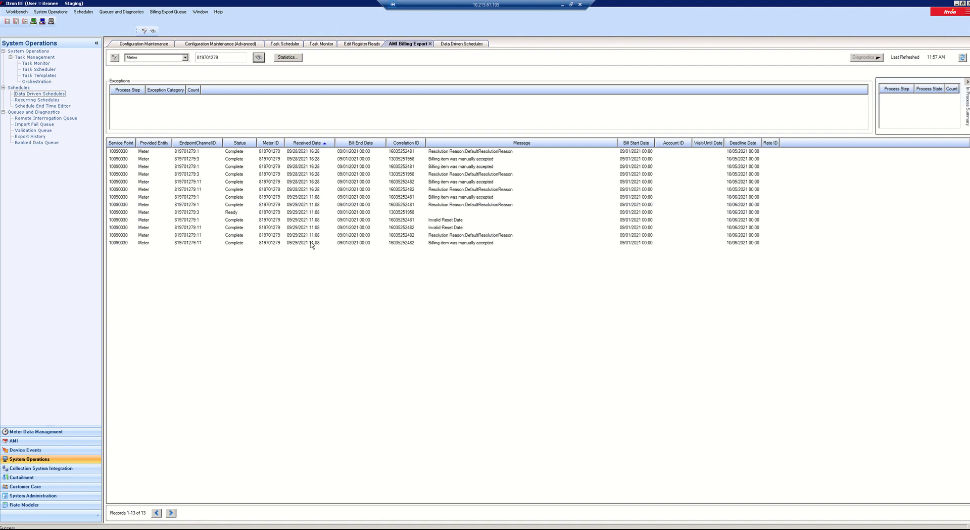
click(362, 244)
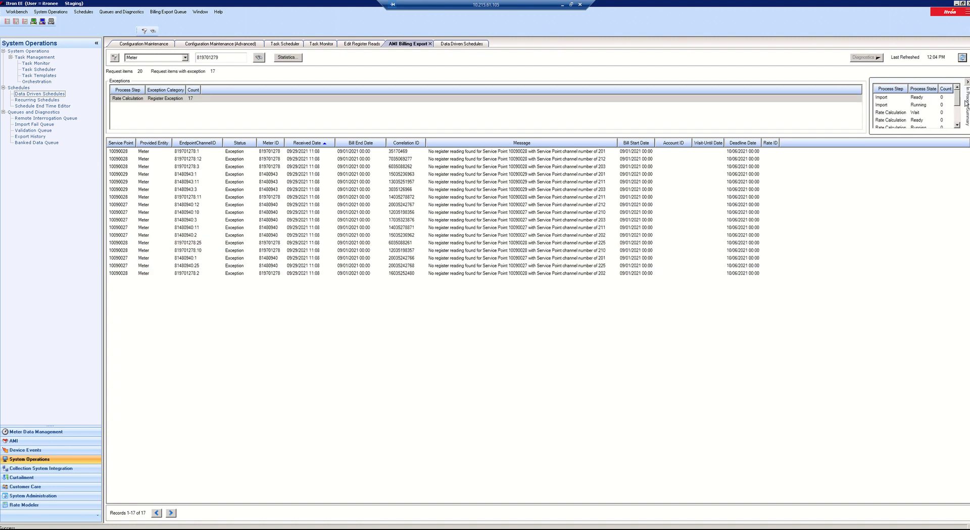
scroll(956, 119, down, 1)
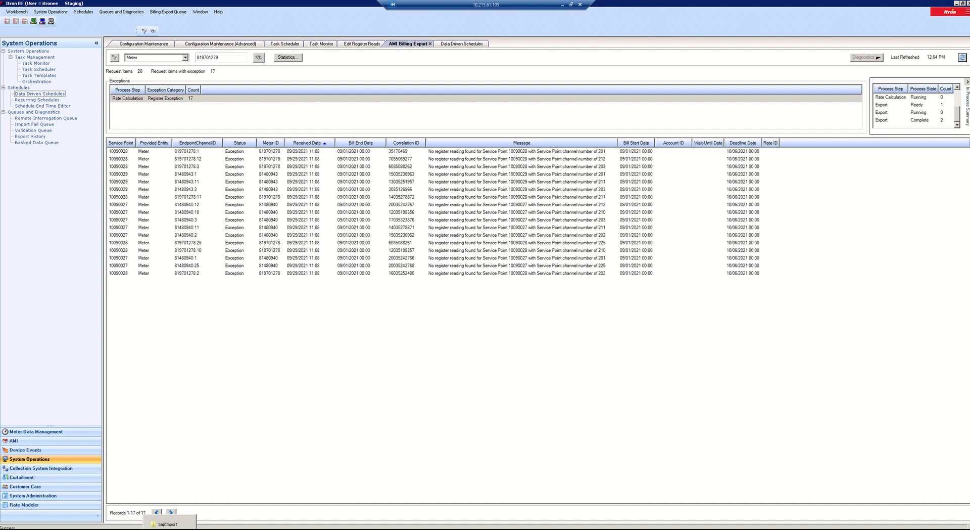
Switch to the file explorer and open the newest AMI_Billing XML file in the IEEData Export\ABE_BCRM\backup folder
click(167, 524)
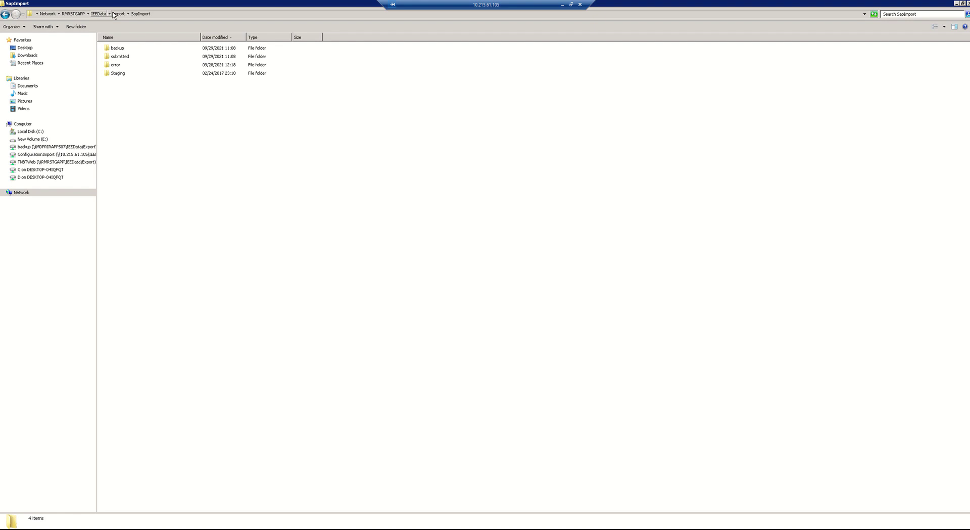
click(118, 13)
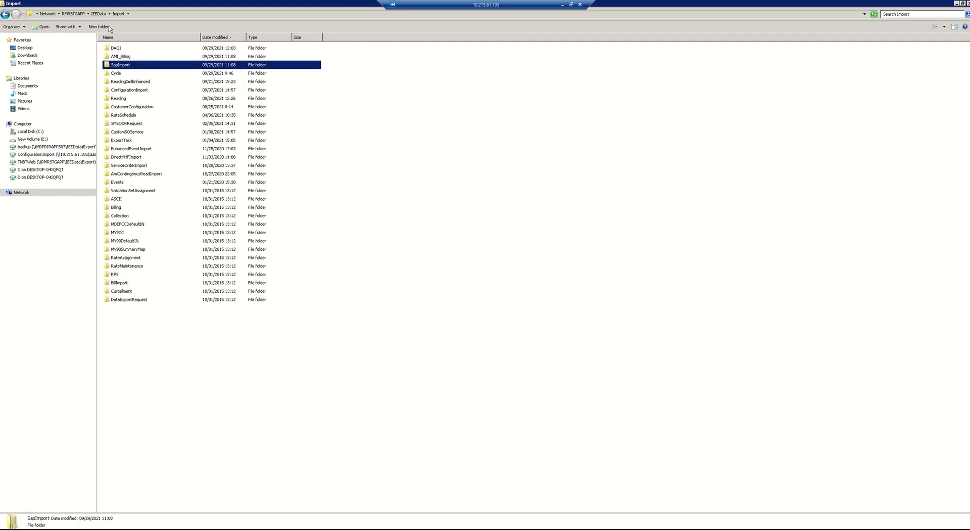
key(alt+Up)
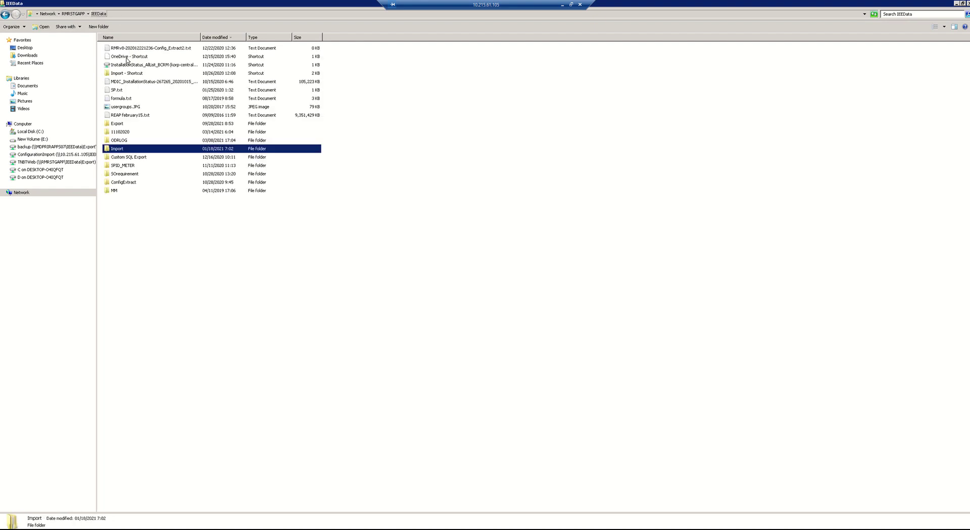
double_click(121, 125)
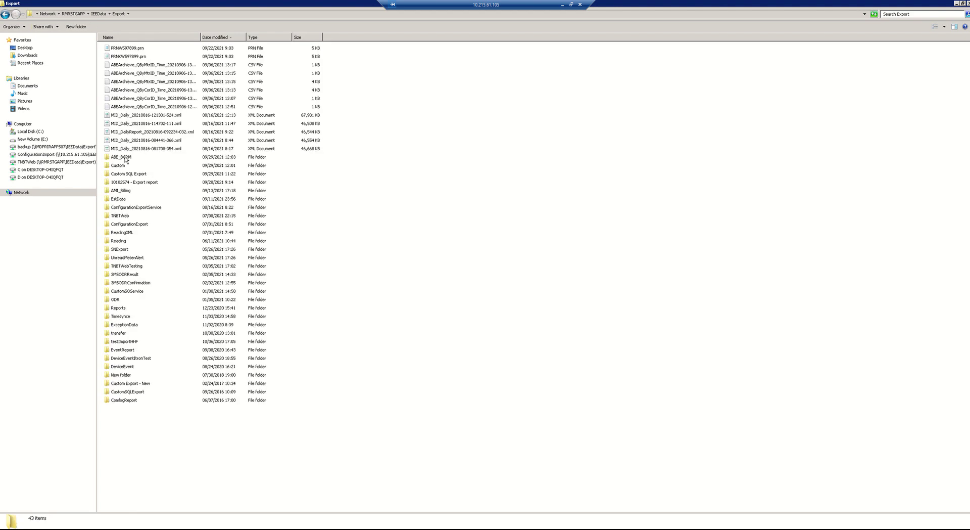
double_click(125, 158)
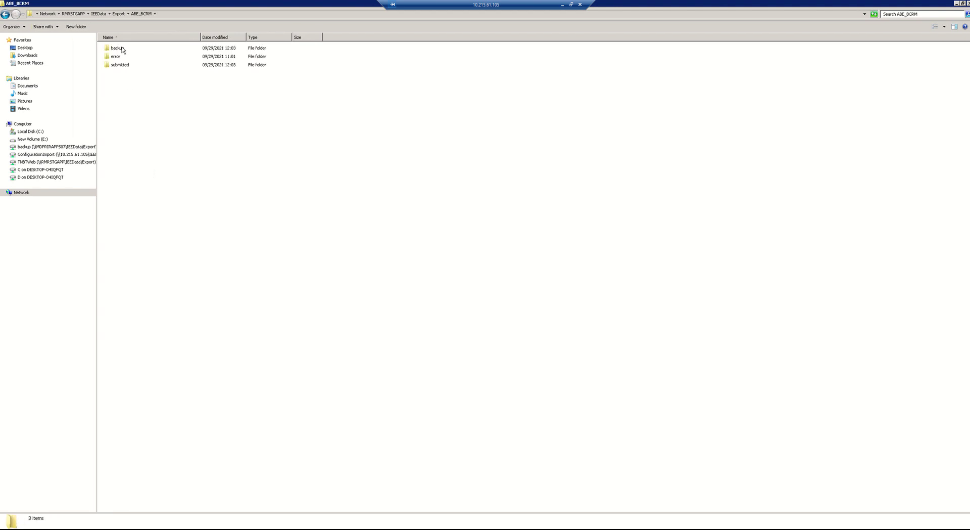
double_click(121, 48)
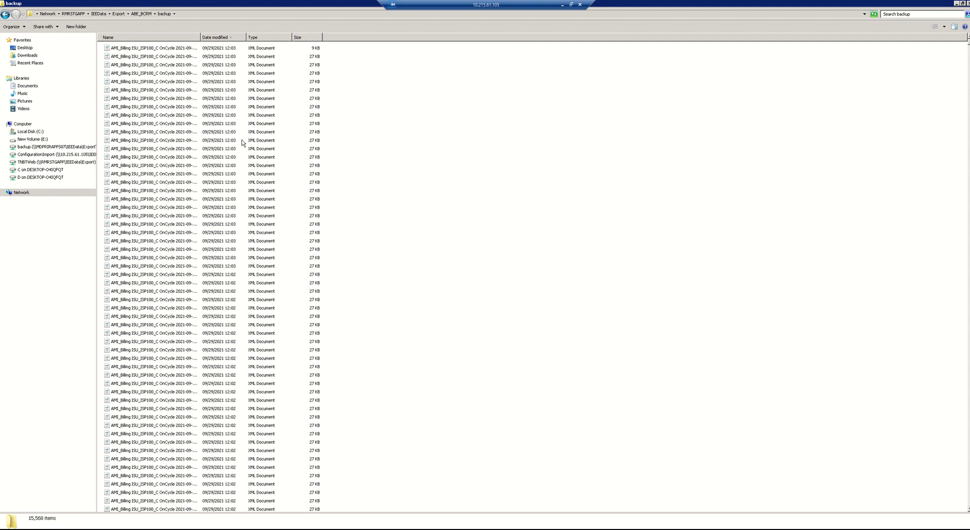
click(181, 49)
double_click(180, 49)
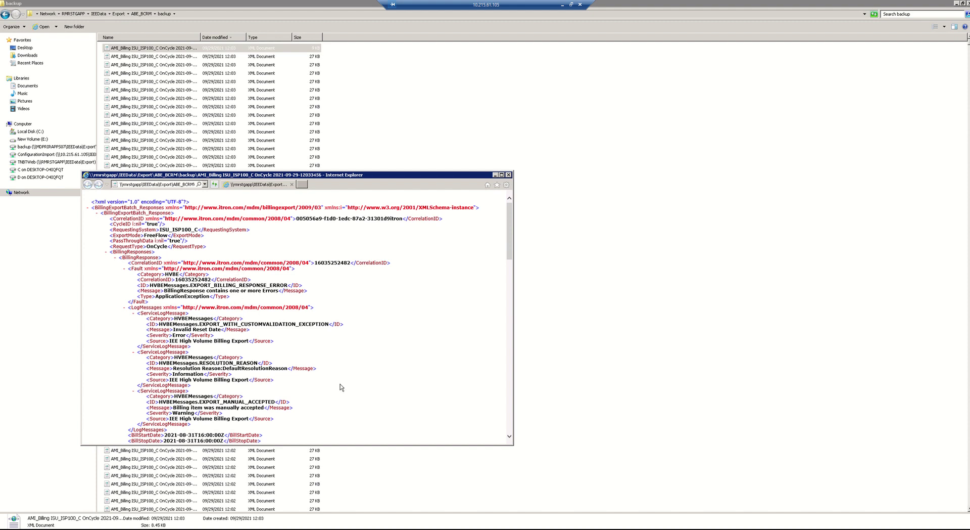
Examine the first billing response in the XML, checking its log messages, meter entity ID, register reading statuses and KVARH value
scroll(341, 387, down, 2)
scroll(341, 387, down, 2)
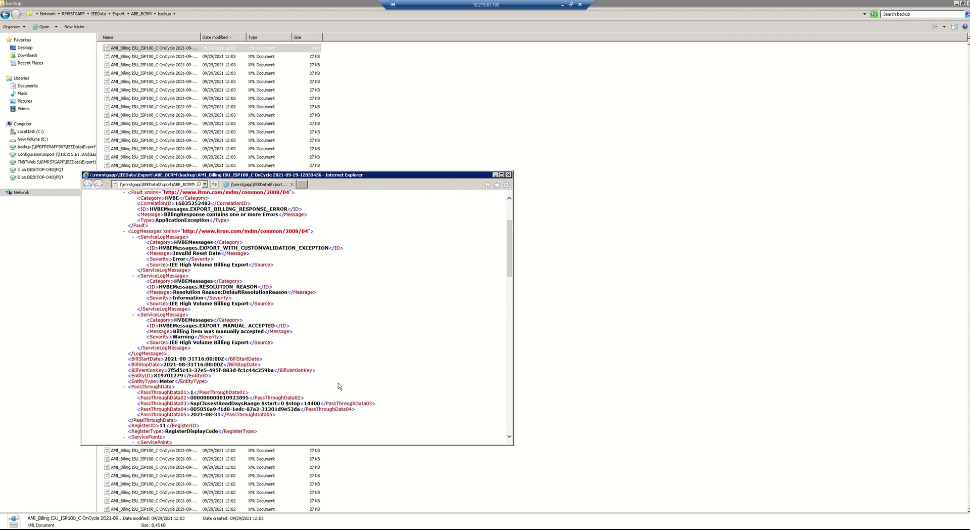
drag(155, 375, 184, 378)
scroll(290, 377, down, 2)
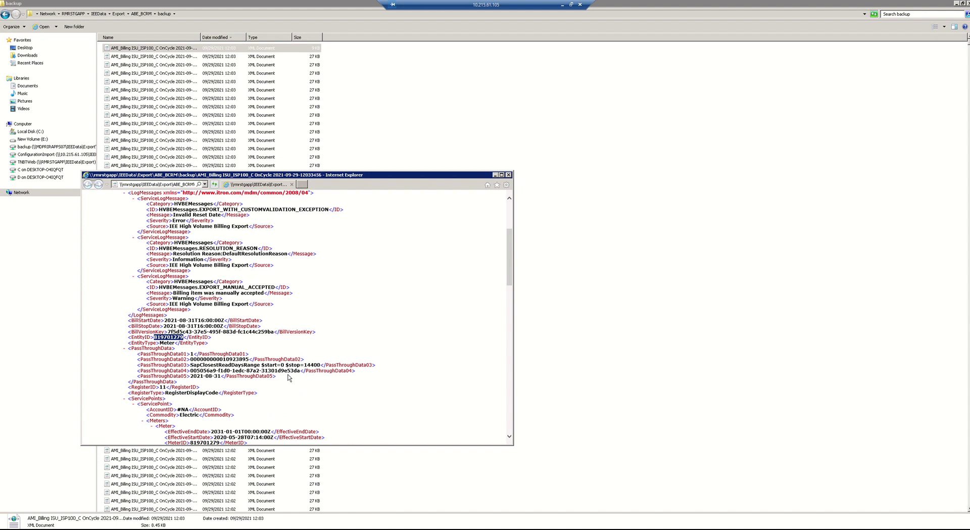
scroll(290, 377, down, 4)
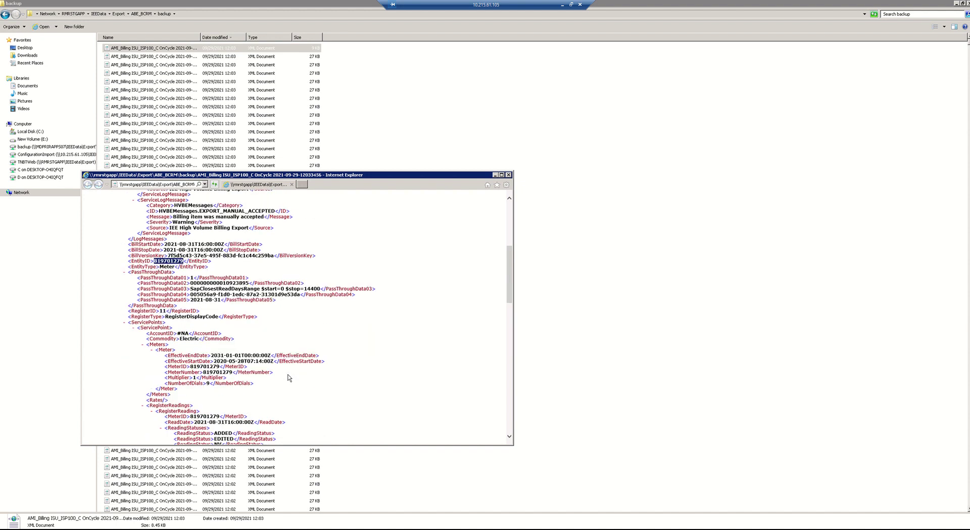
scroll(289, 377, down, 2)
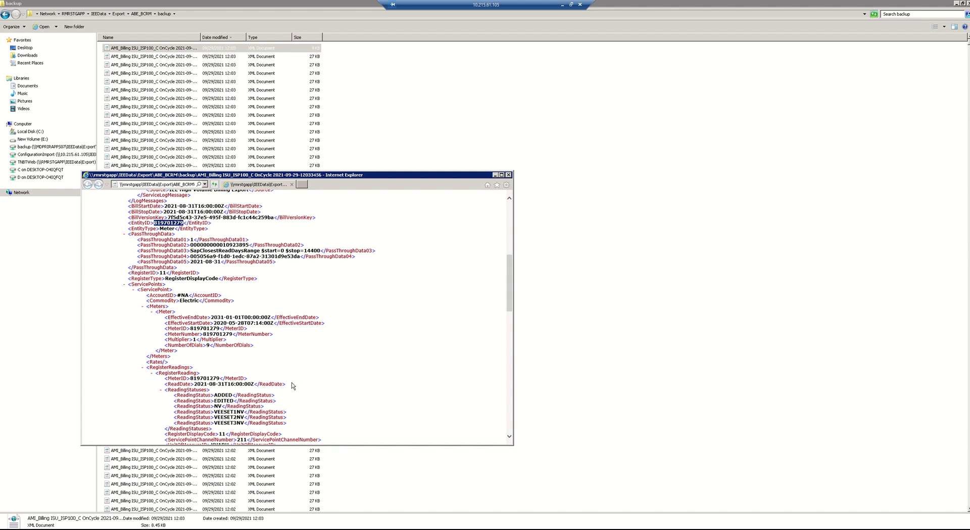
scroll(292, 386, down, 2)
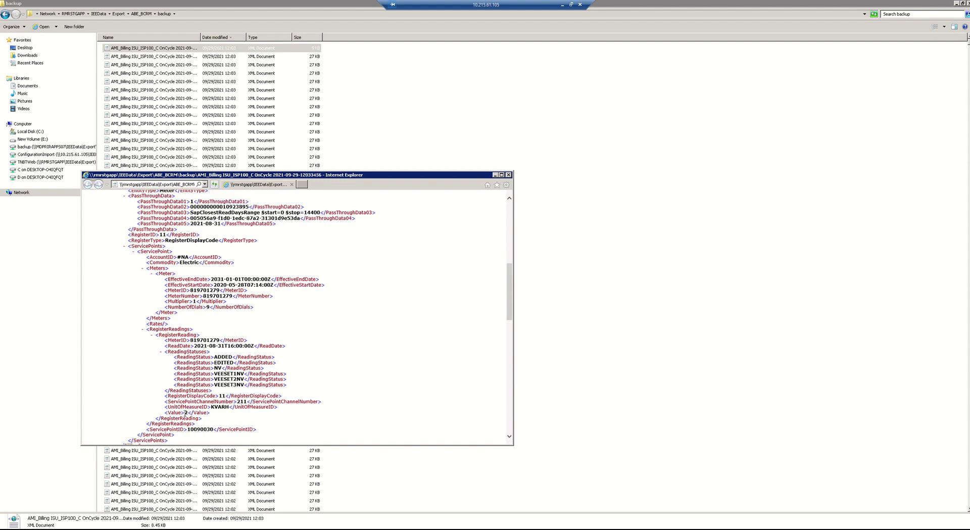
double_click(186, 414)
Examine the second billing response through the end of the XML file, checking its log messages and the KWH register reading value
scroll(272, 390, down, 4)
scroll(273, 390, down, 10)
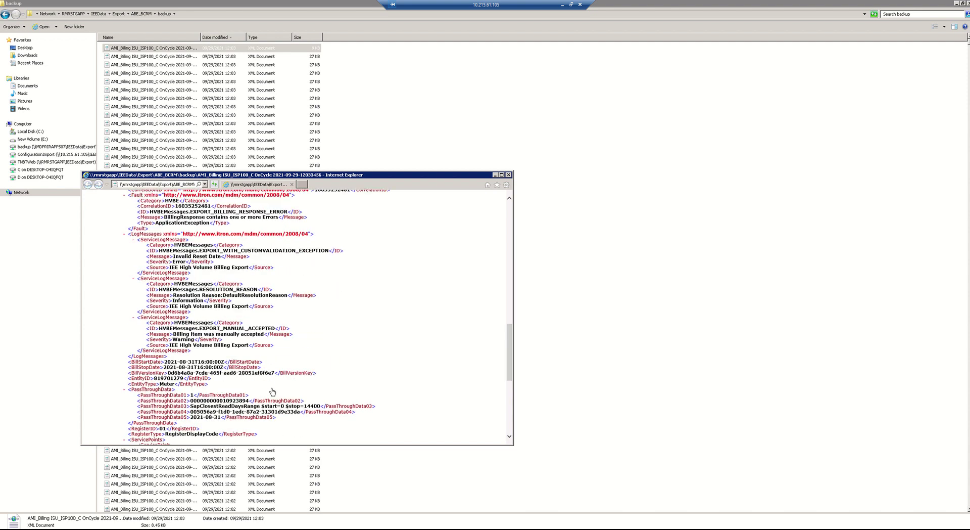
scroll(272, 391, down, 2)
scroll(272, 390, down, 6)
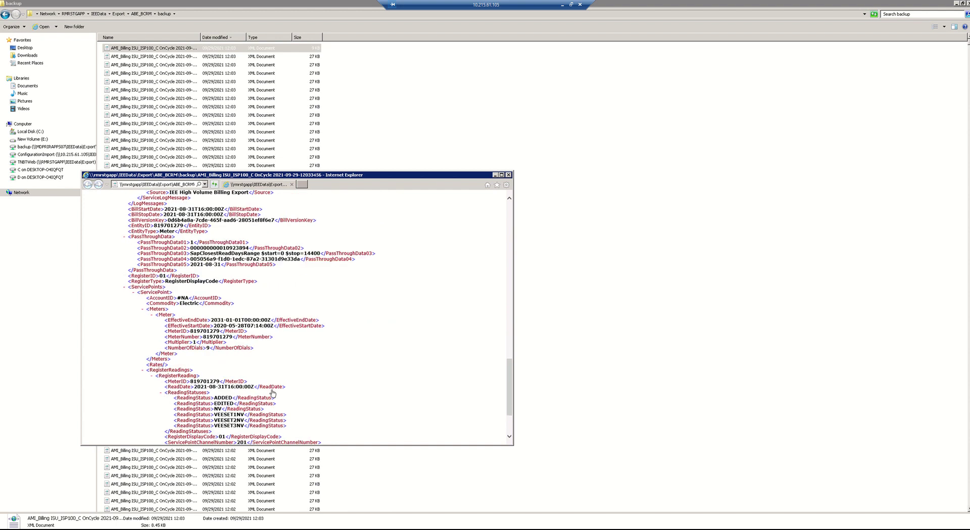
scroll(272, 391, down, 4)
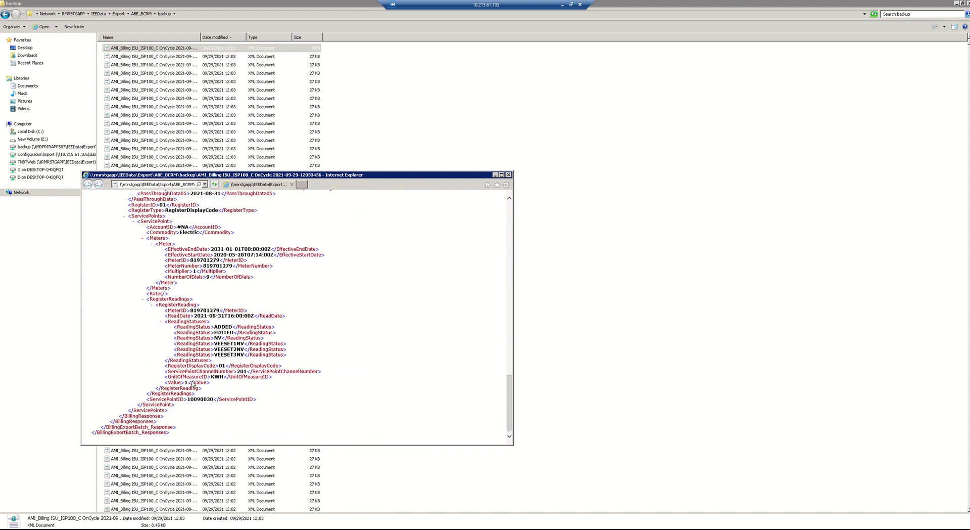
drag(193, 383, 180, 383)
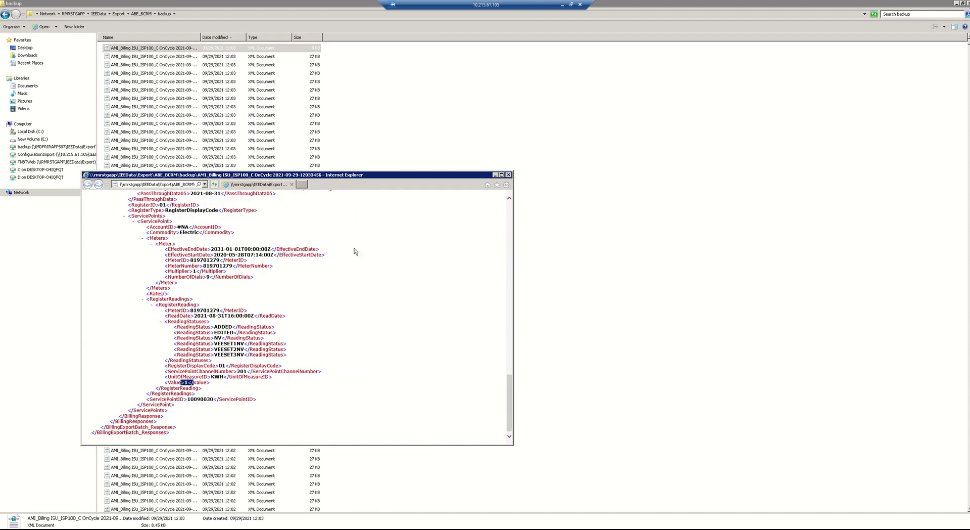
Close the exported XML file and go up to the root of the RMRSTGAPP network location
click(508, 175)
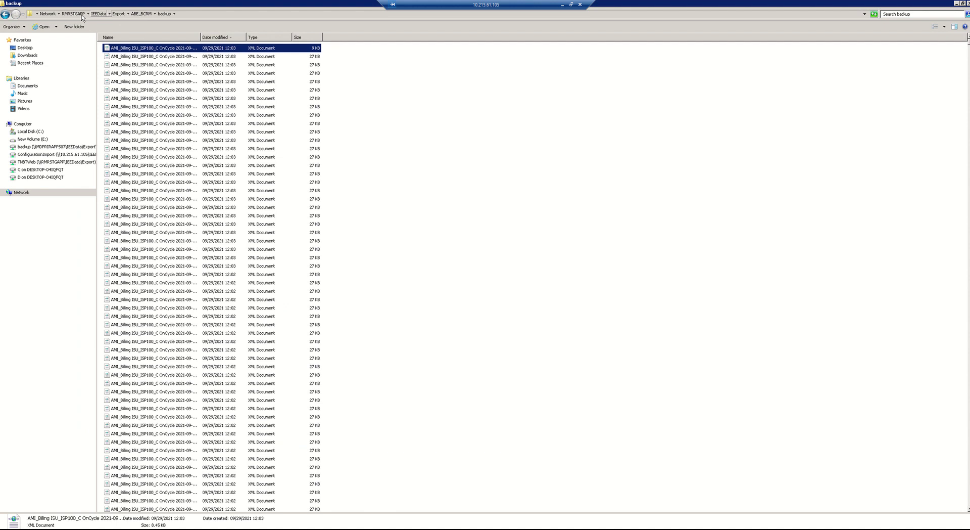
click(74, 13)
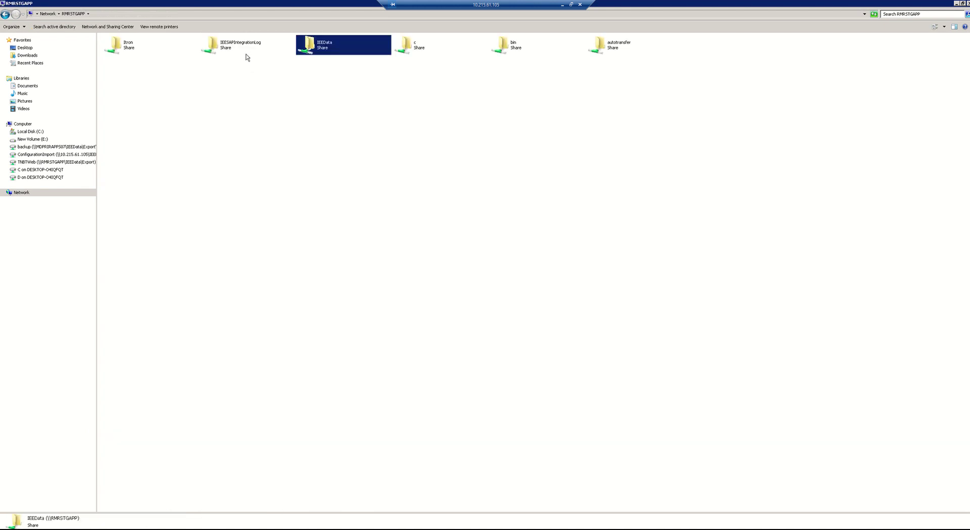